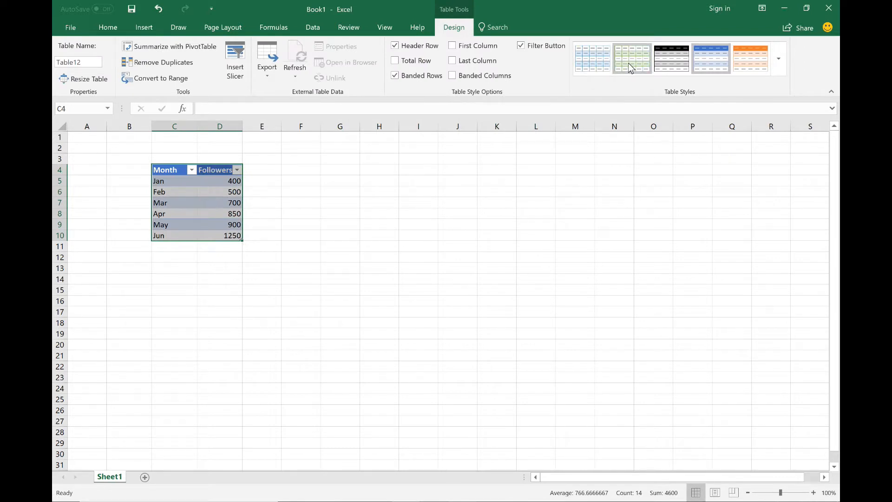
Undo the table formatting of the Month and Followers data in C4:D10.
click(779, 59)
click(165, 170)
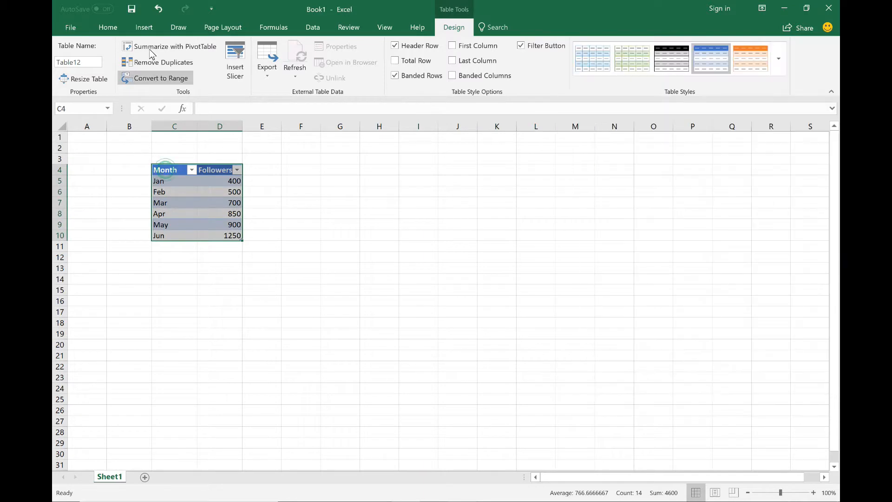
click(158, 10)
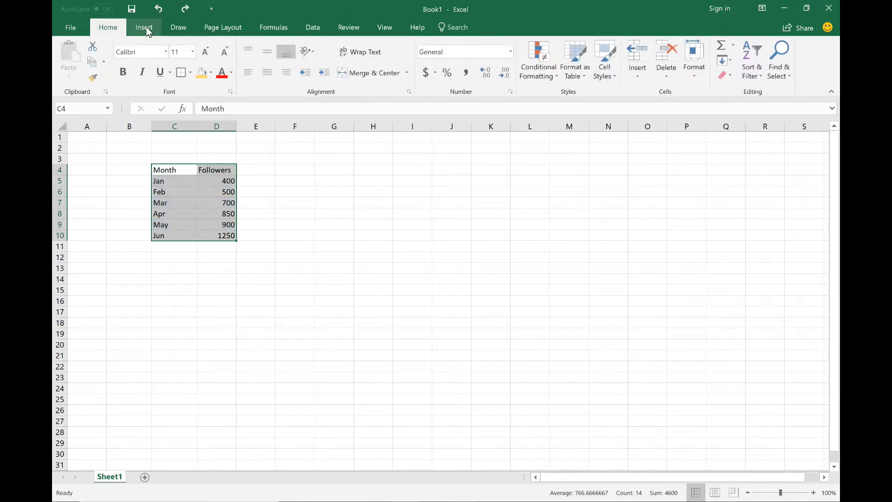
Insert the recommended Clustered Column chart for the Month and Followers data in C4:D10.
click(146, 26)
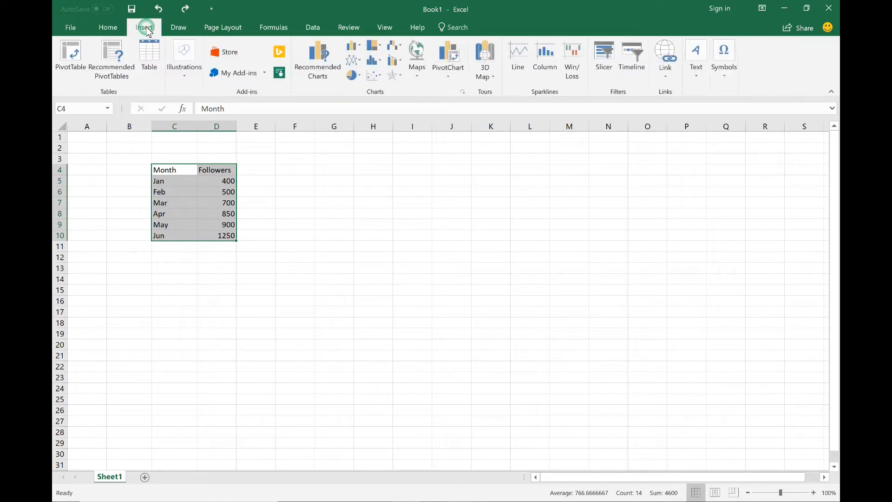
click(463, 93)
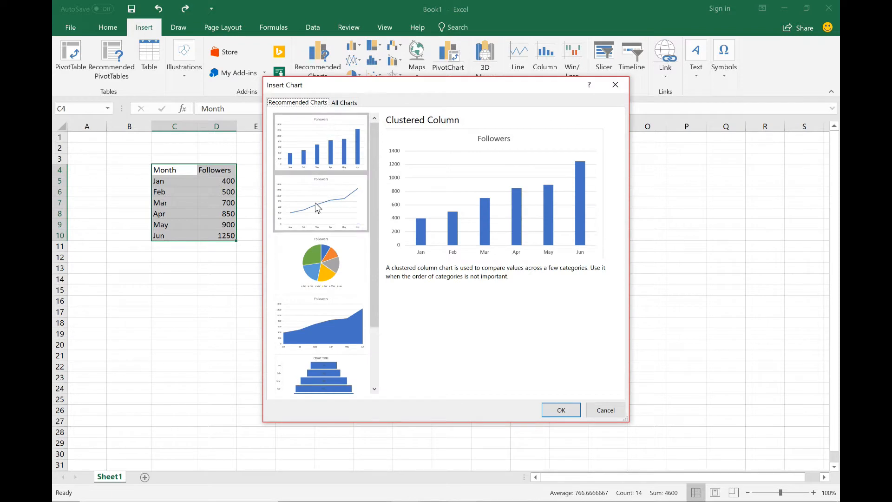
click(344, 103)
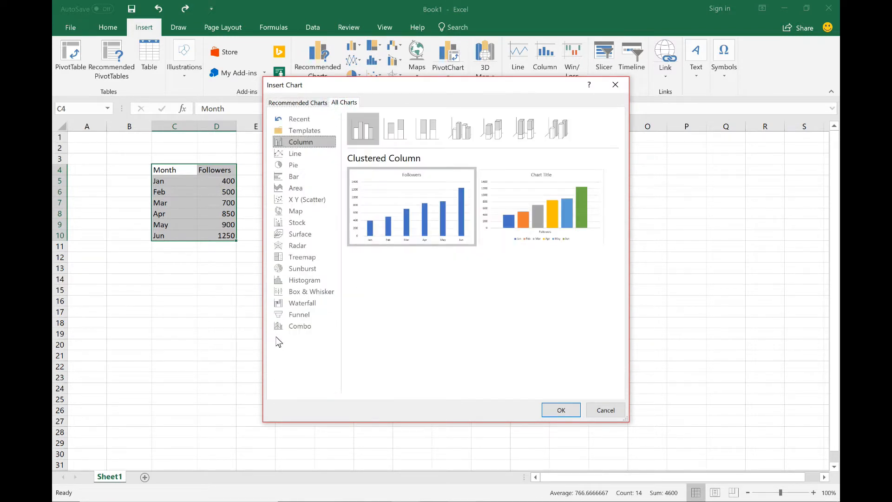
click(298, 103)
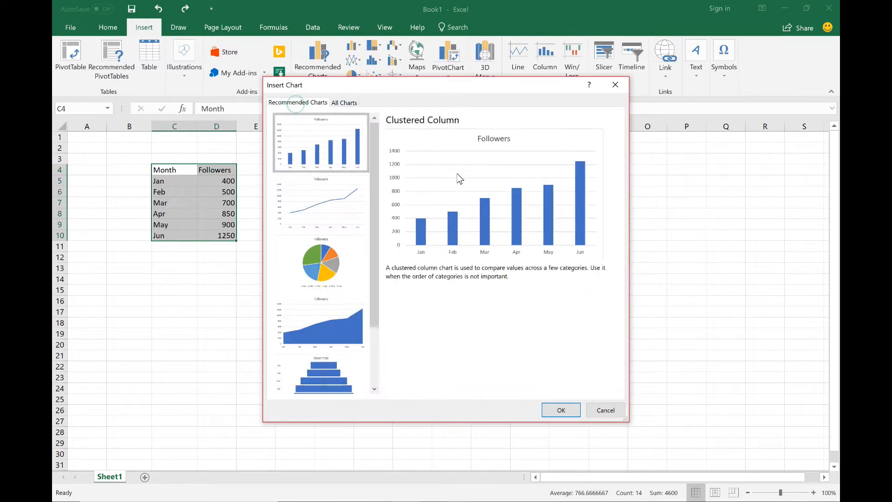
click(562, 408)
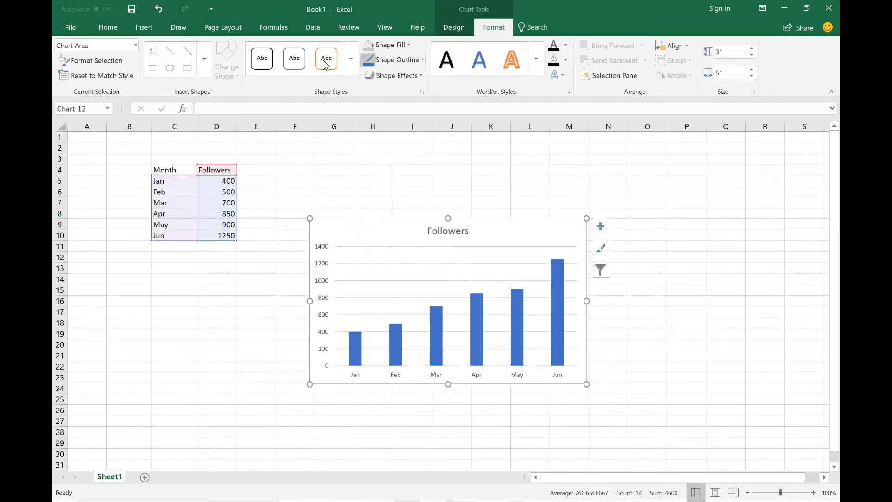
click(450, 28)
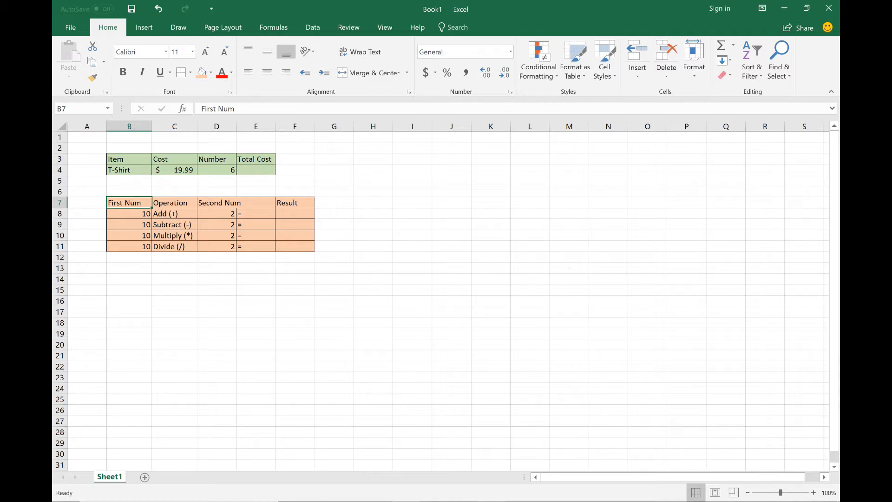
Fill the Result cells F8 to F11 with the formulas =10+2, =10-2, =10*2 and =10/2.
click(295, 214)
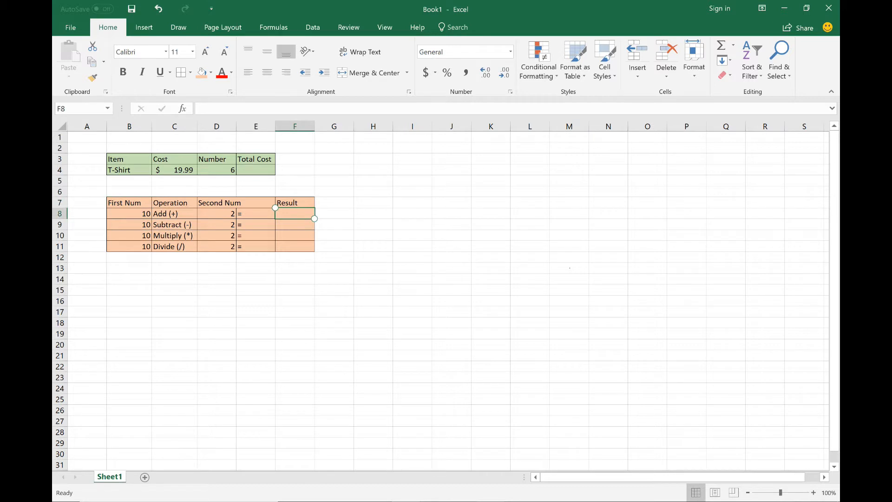
text(=10+2)
key(Return)
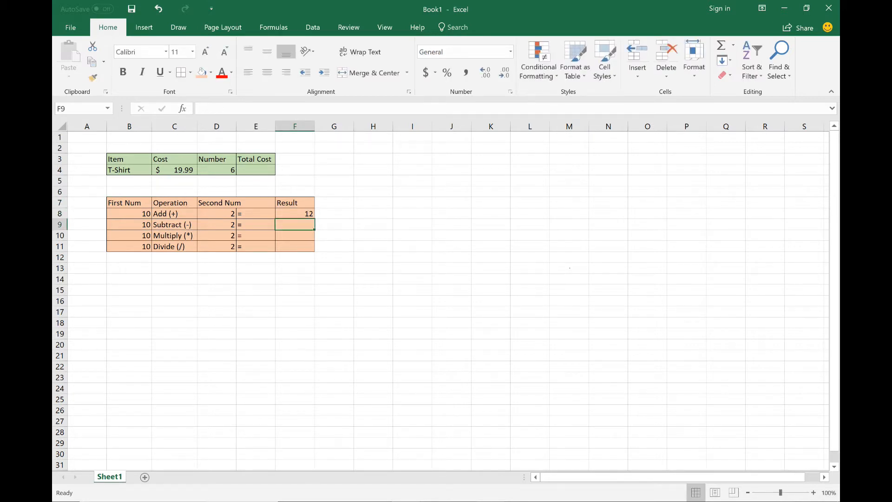
text(=10-2)
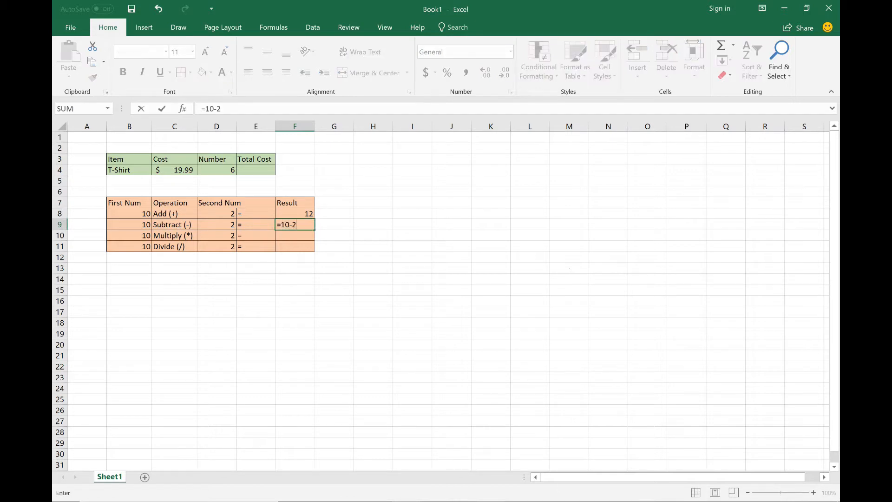
key(Return)
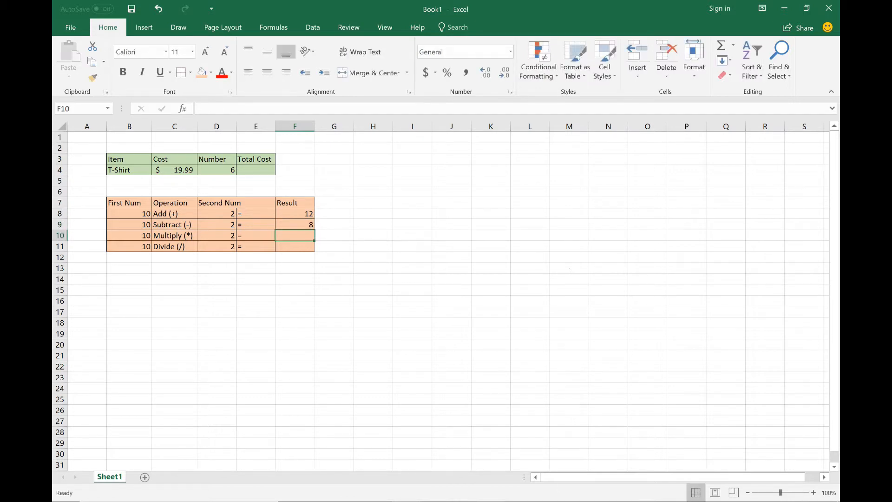
text(=10*2)
key(Return)
text(=10/2)
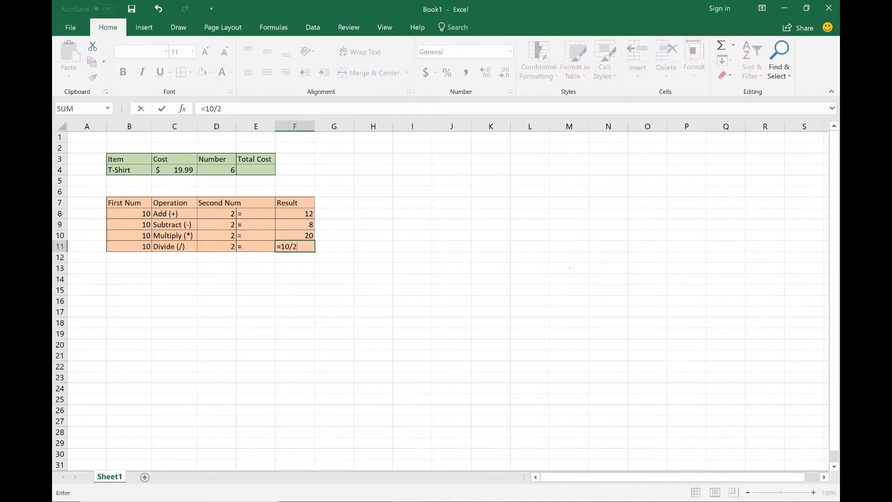
key(Return)
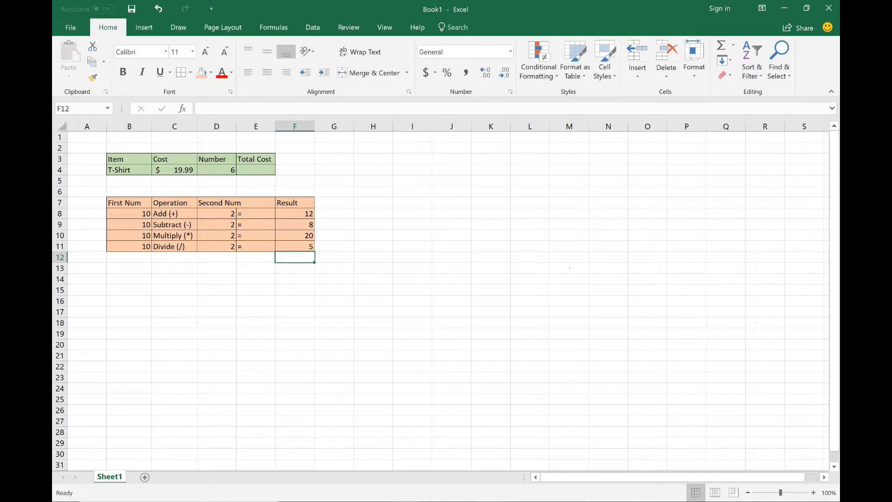
Calculate the T-shirt's total cost in E4 with the cell-reference formula =C4*D4.
click(256, 170)
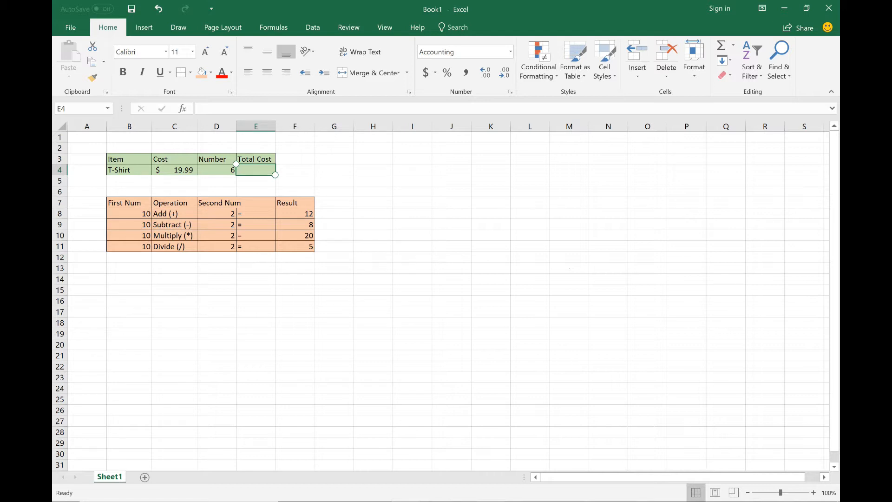
text(=)
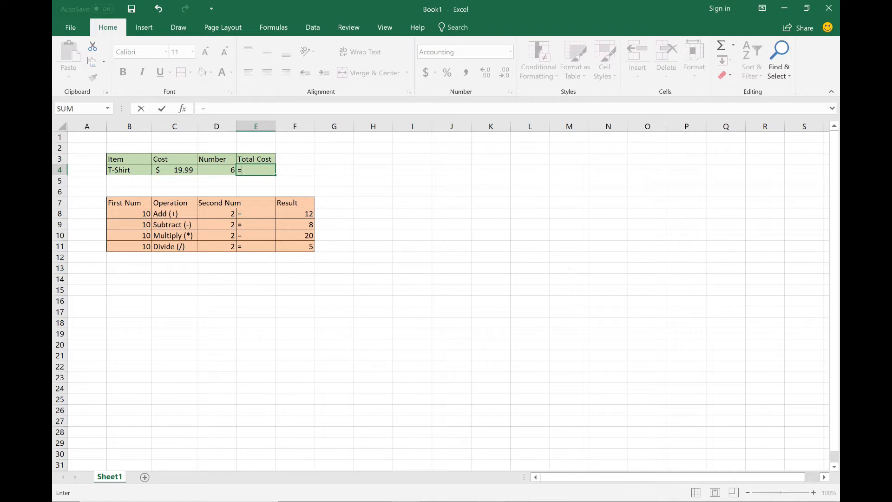
text(C4*D4)
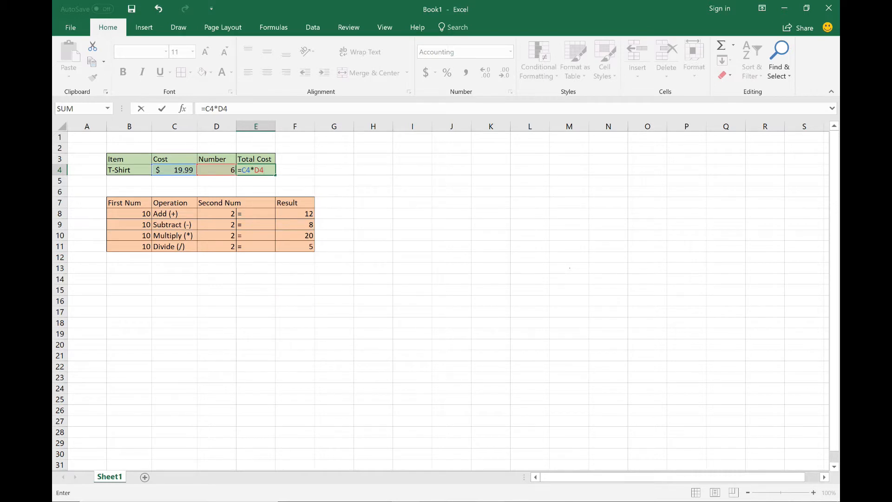
key(Return)
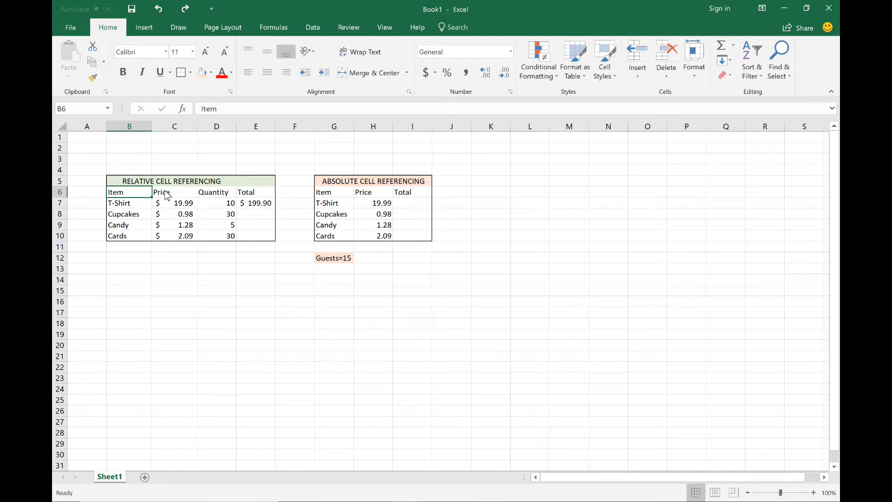
Fill the T-Shirt total formula from E7 down to E10 in the relative cell referencing table.
click(131, 209)
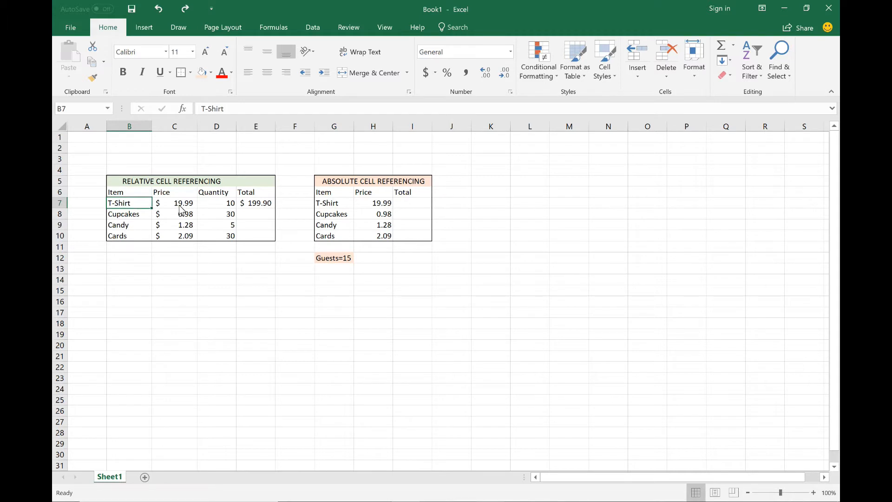
click(263, 207)
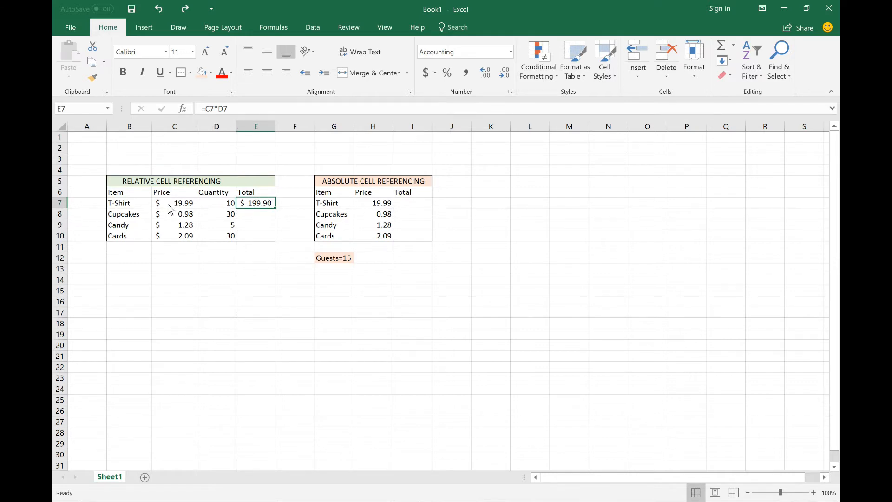
double_click(274, 208)
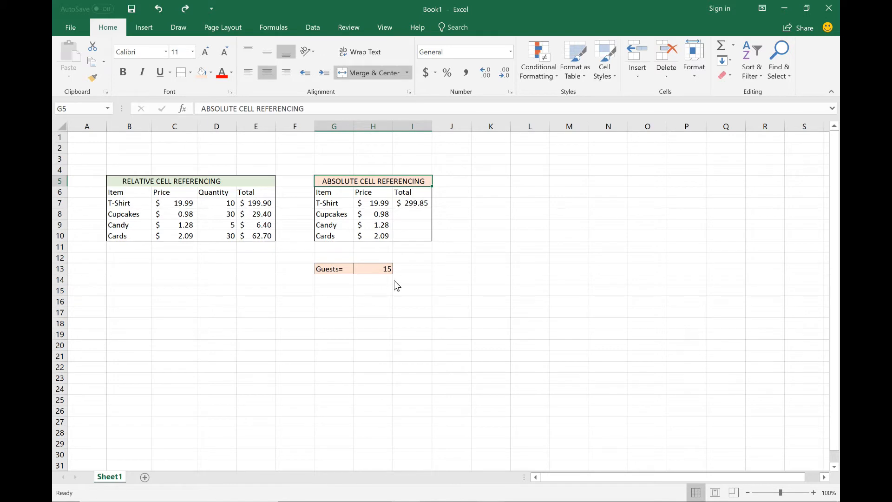
Try filling the relative T-Shirt total formula from I7 down to I10, inspect the shifted references and undo the fill.
click(411, 207)
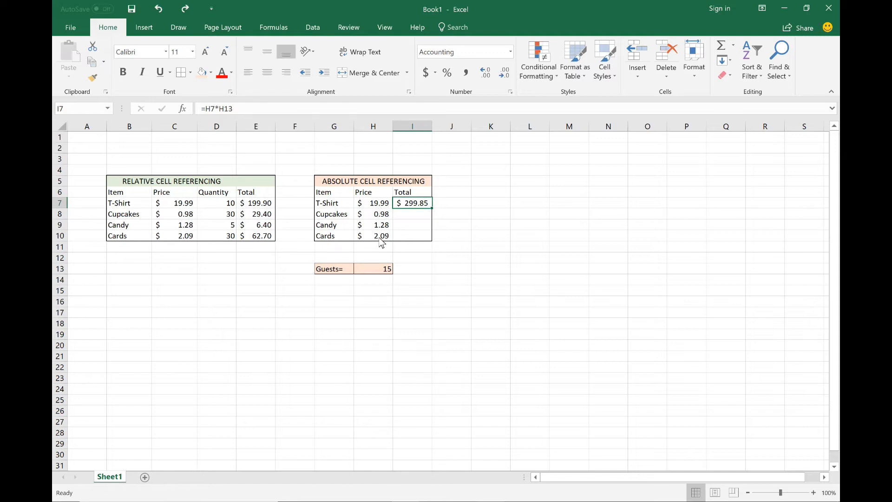
double_click(431, 208)
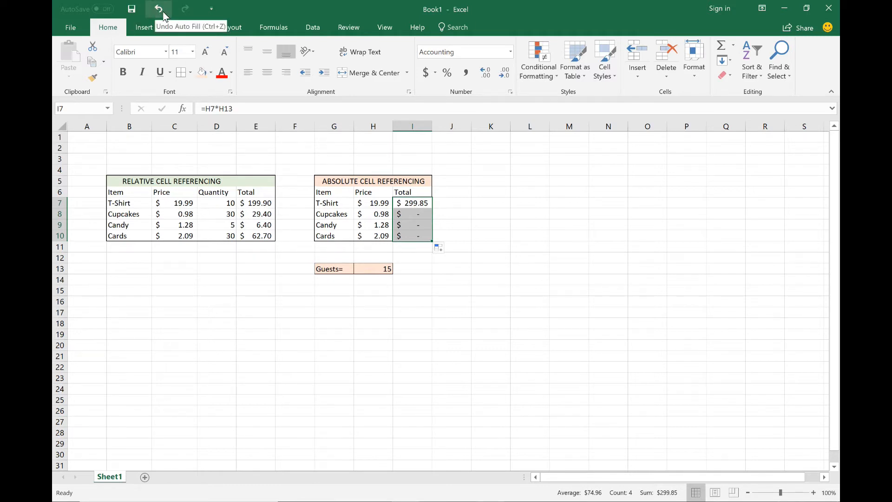
click(416, 208)
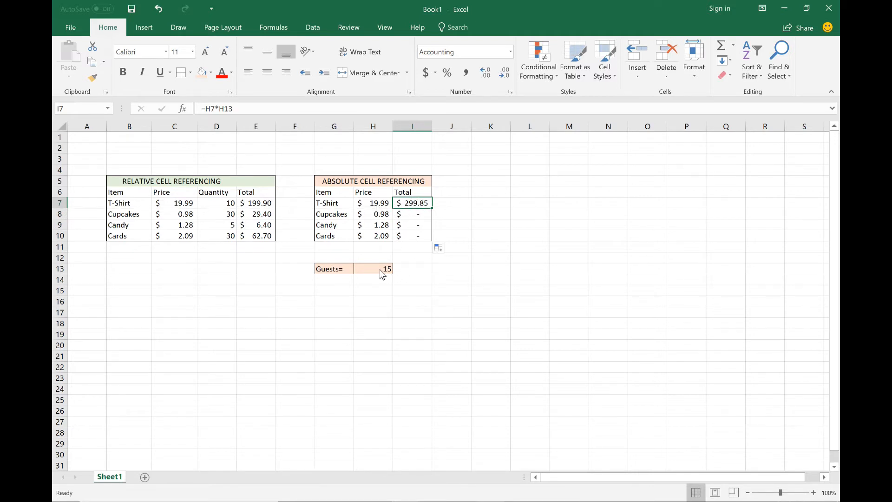
click(414, 219)
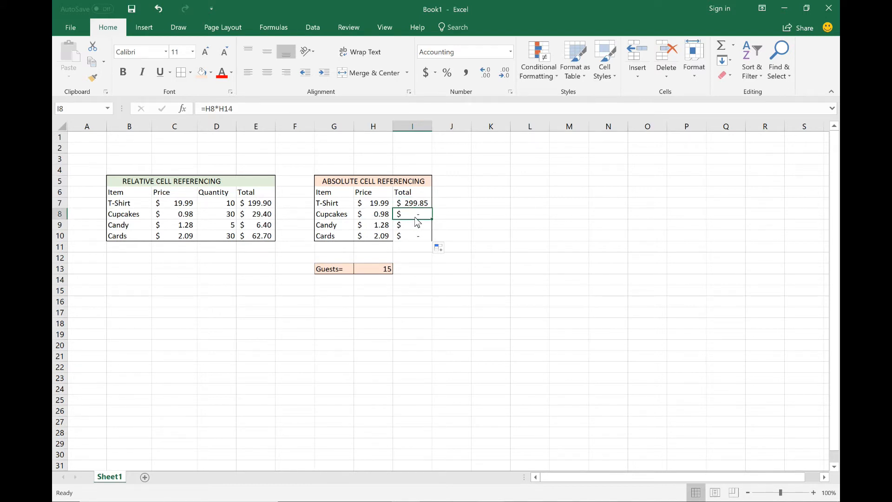
drag(414, 225, 392, 279)
click(379, 281)
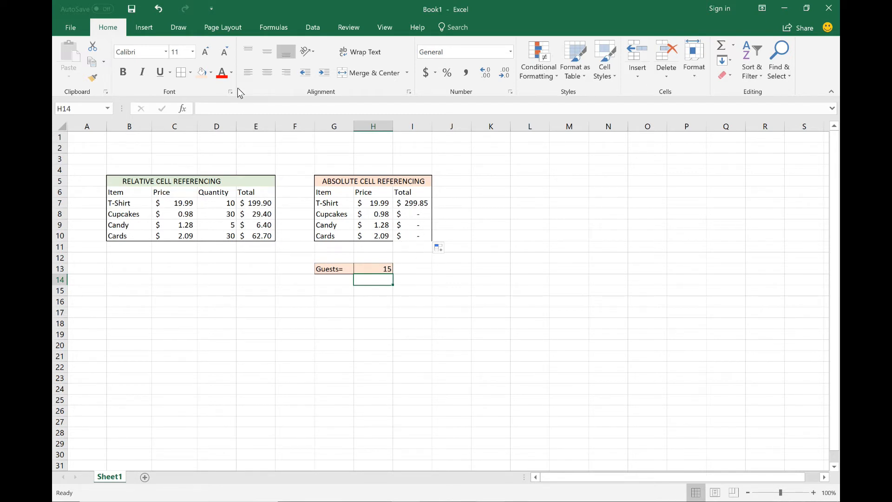
click(159, 9)
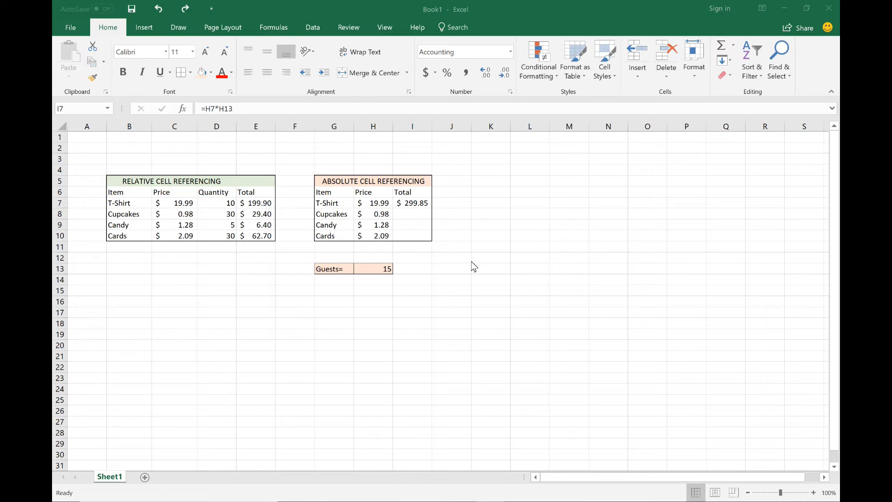
Make the guest count reference absolute in the T-Shirt total in I7, so the formula is =H7*$H$13.
click(413, 203)
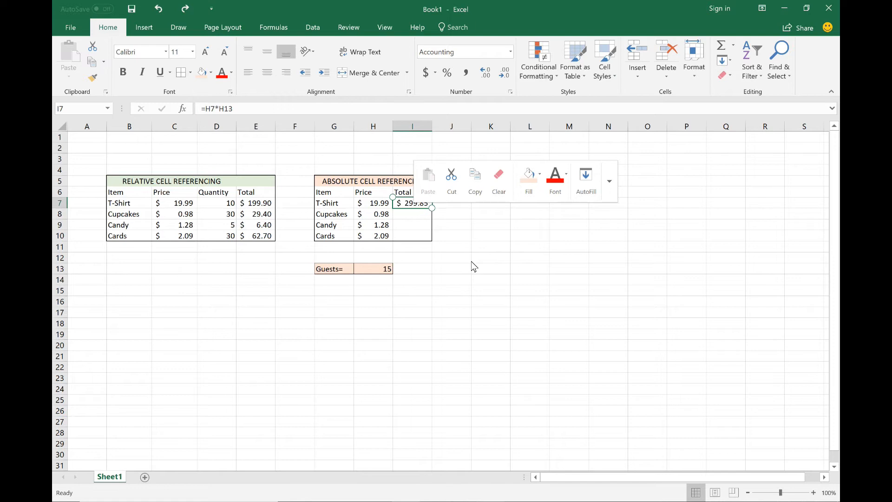
click(266, 108)
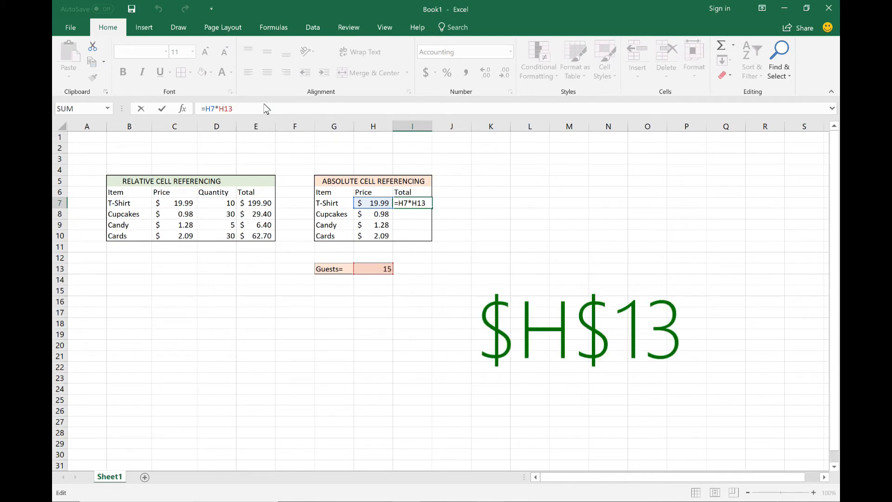
text($H$)
key(Return)
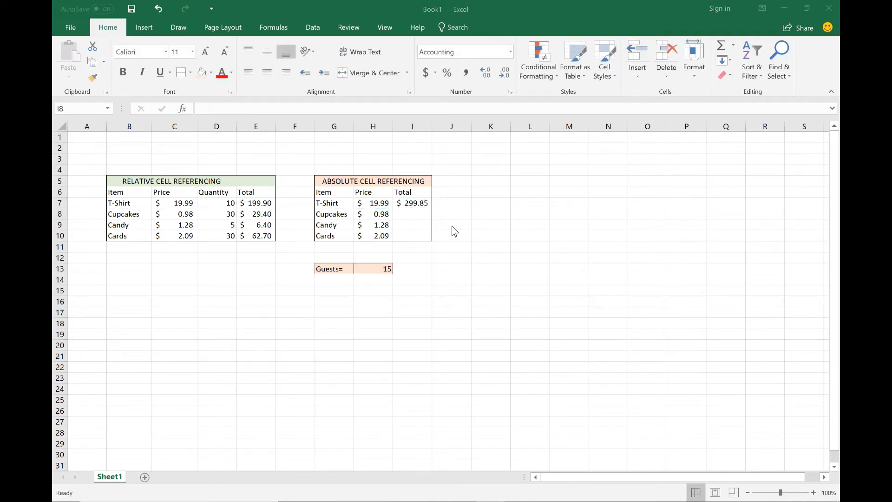
Fill the absolute-reference total formula from I7 down to I10 and check the copied formulas.
click(424, 210)
click(419, 204)
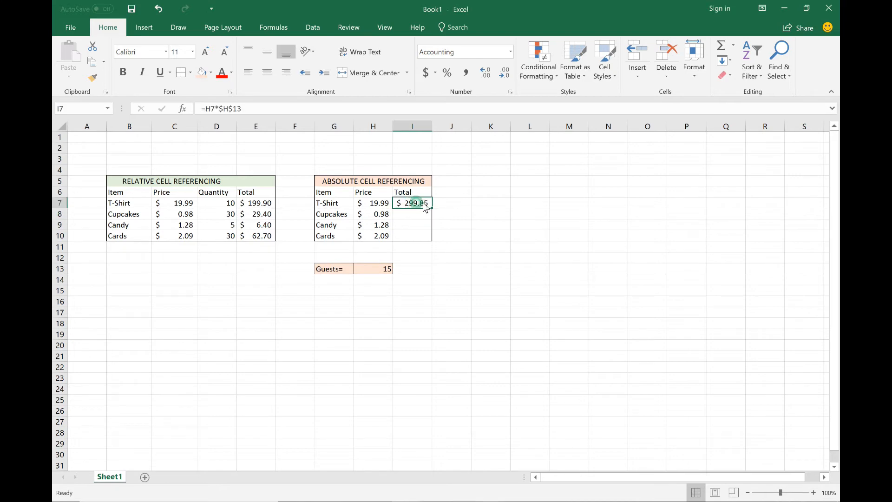
drag(432, 209, 432, 240)
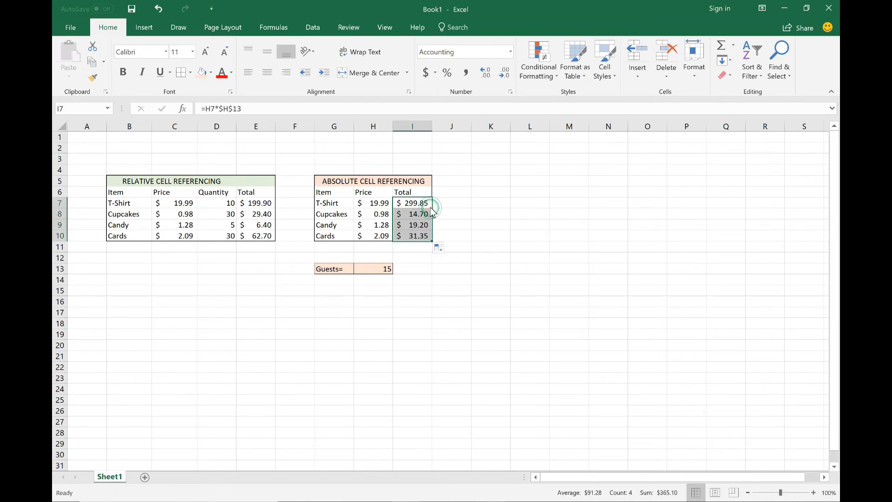
click(419, 214)
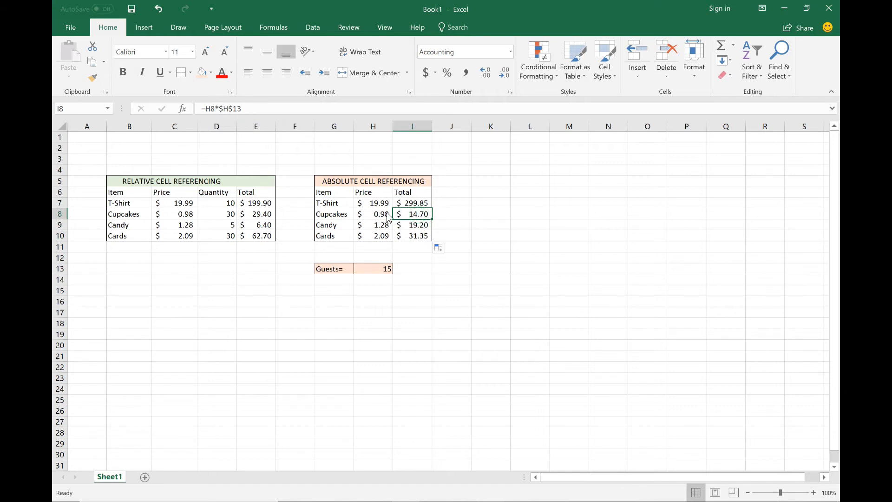
click(421, 226)
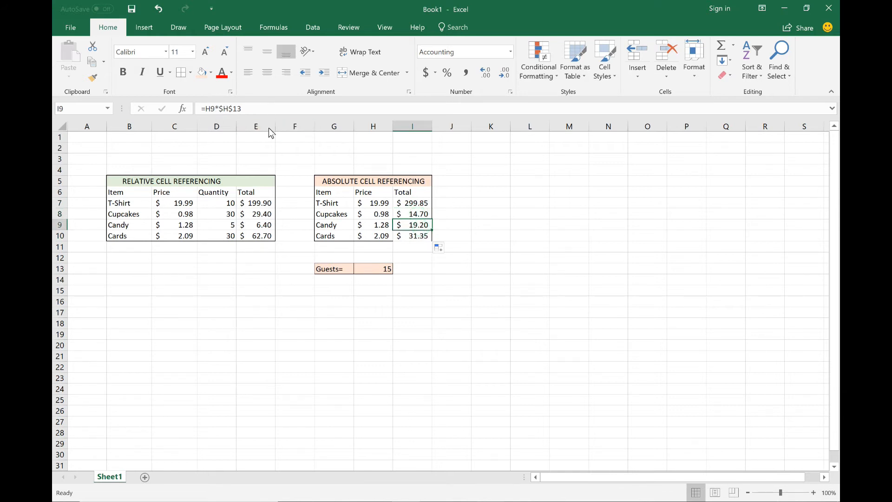
click(404, 237)
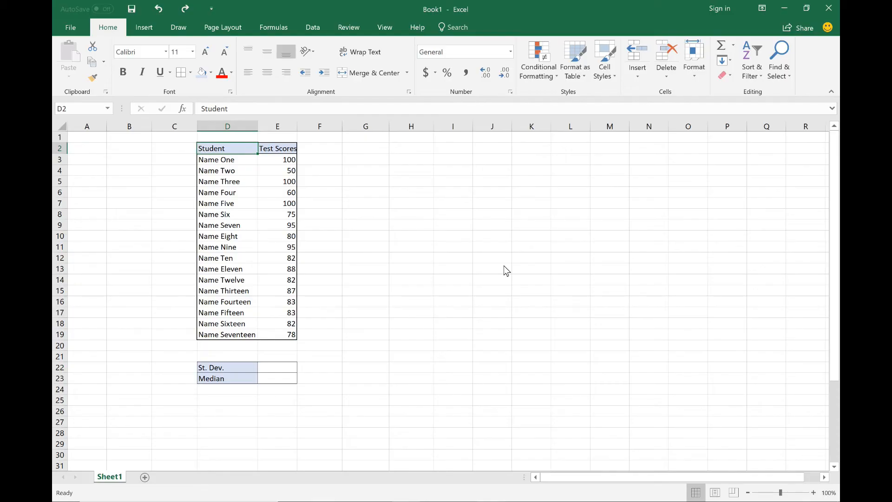
Calculate the population standard deviation of the test scores E3:E19 in cell E22 with the STDEV.P statistical function.
click(280, 368)
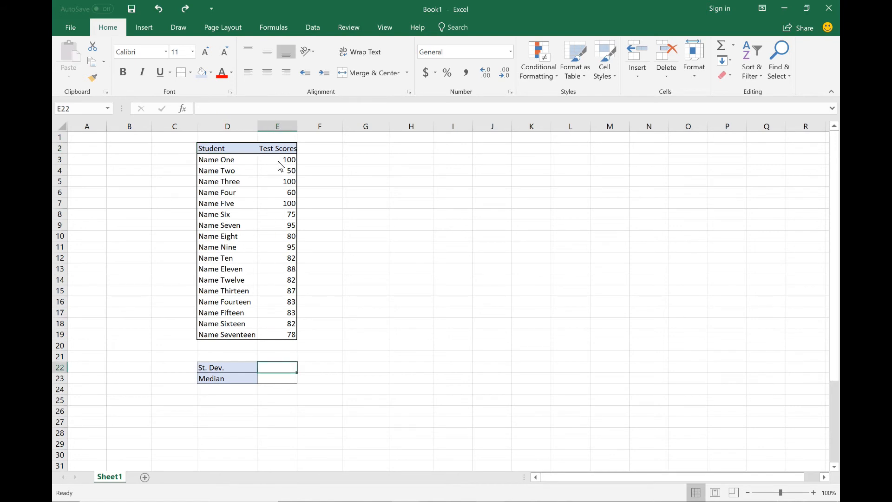
click(274, 27)
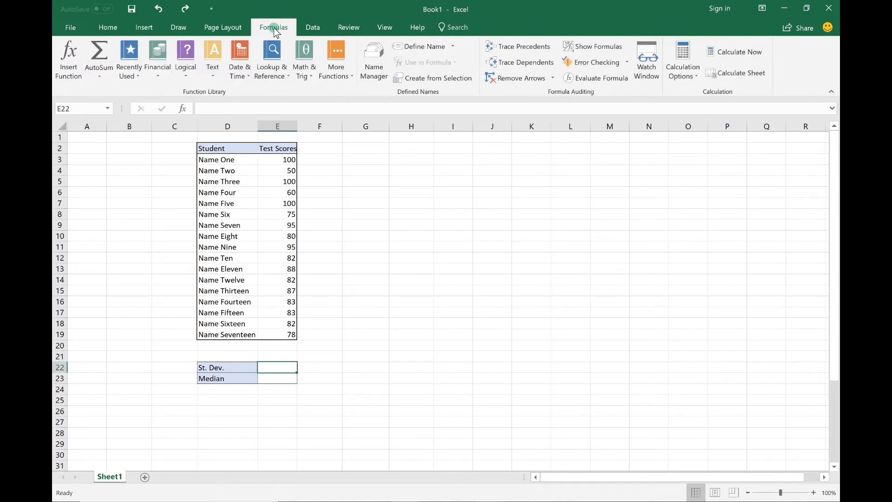
click(342, 75)
mouse_move(347, 93)
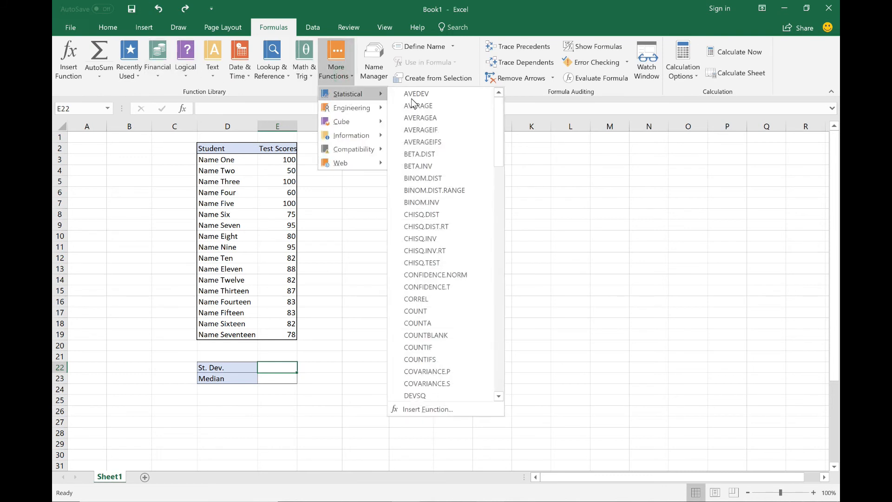
drag(498, 107, 498, 354)
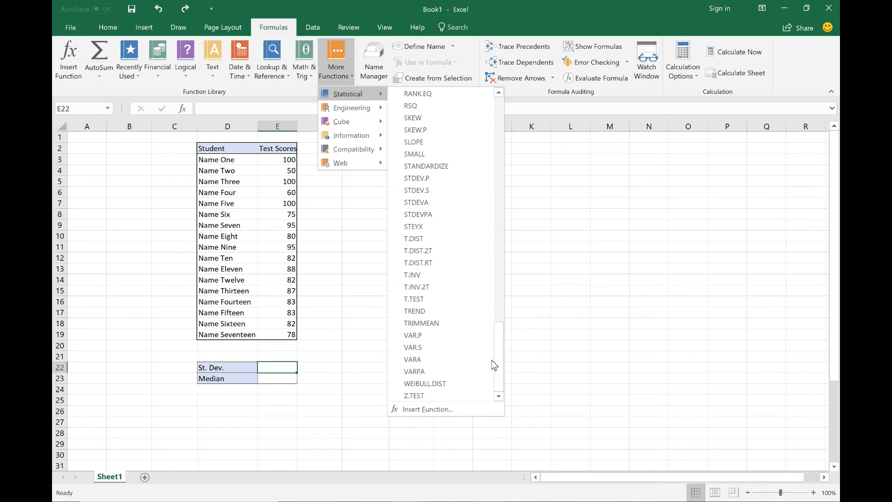
click(425, 178)
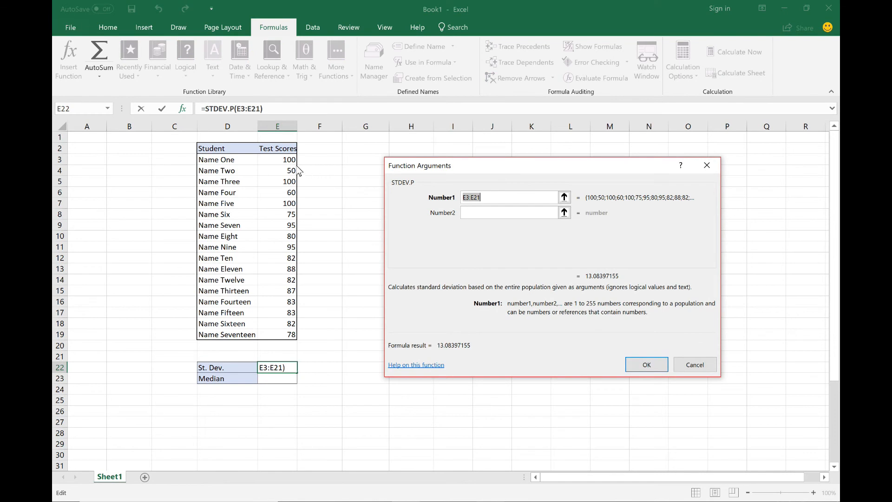
drag(282, 163, 284, 335)
click(647, 364)
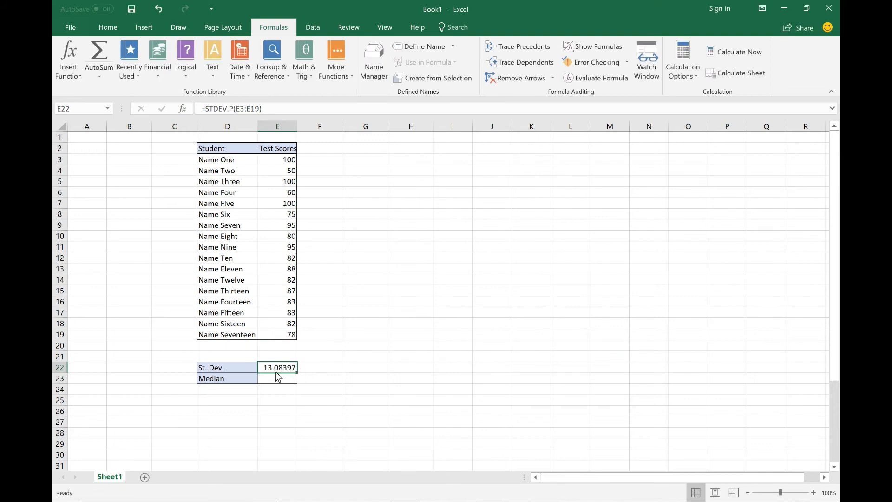
Calculate the median of the test scores in cell E23 with the formula =MEDIAN(E3:E19).
click(277, 376)
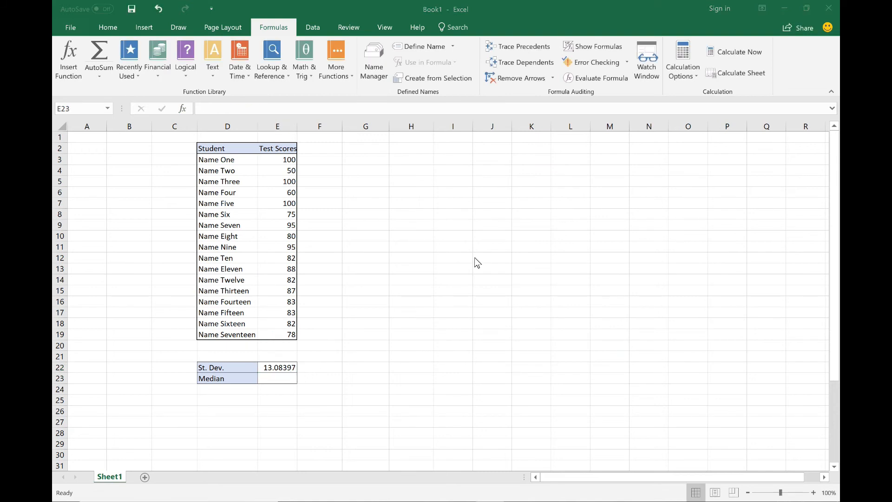
text(=)
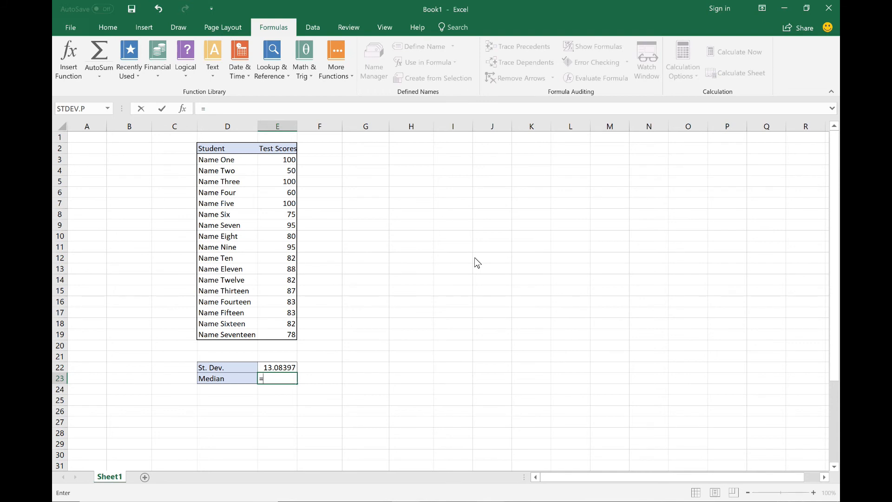
text(median)
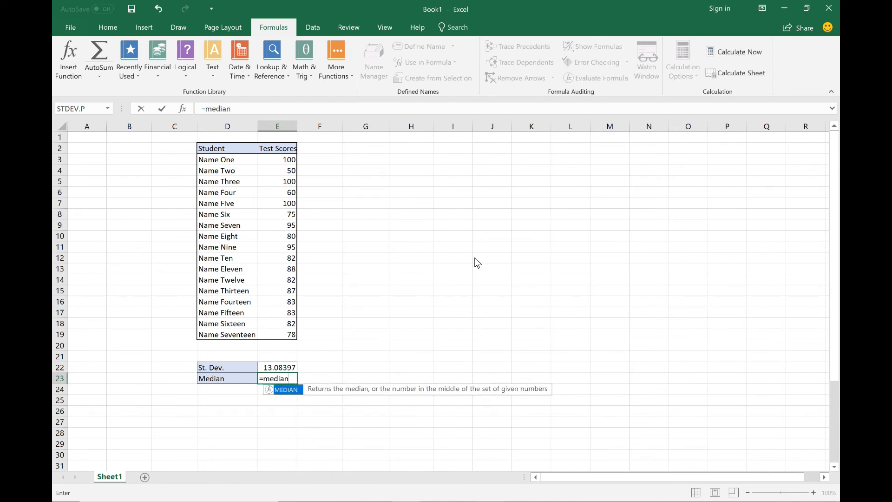
text(()
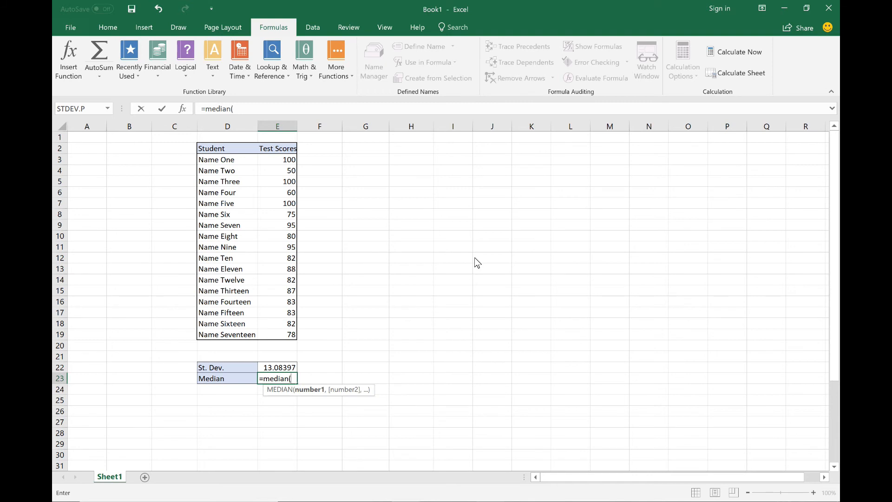
text(E3:E19))
key(Return)
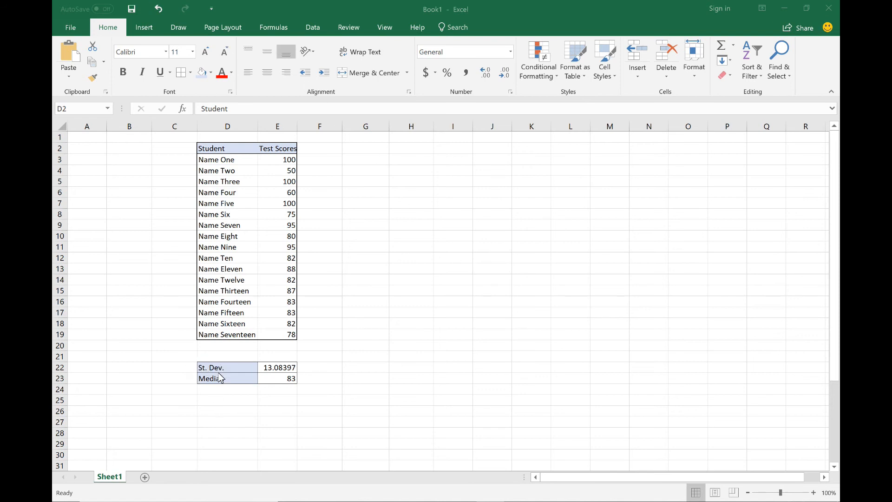
Undo the last cut to restore the standard deviation equation picture beside the scores table, and deselect the picture.
click(158, 10)
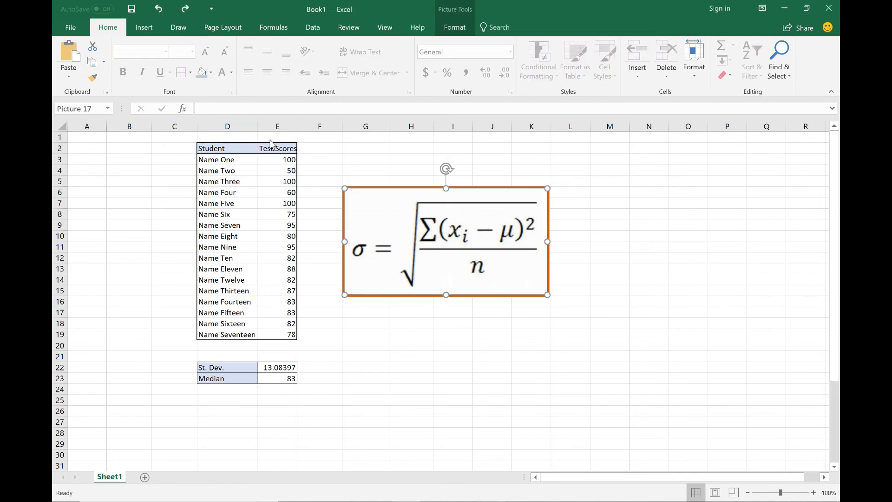
click(321, 170)
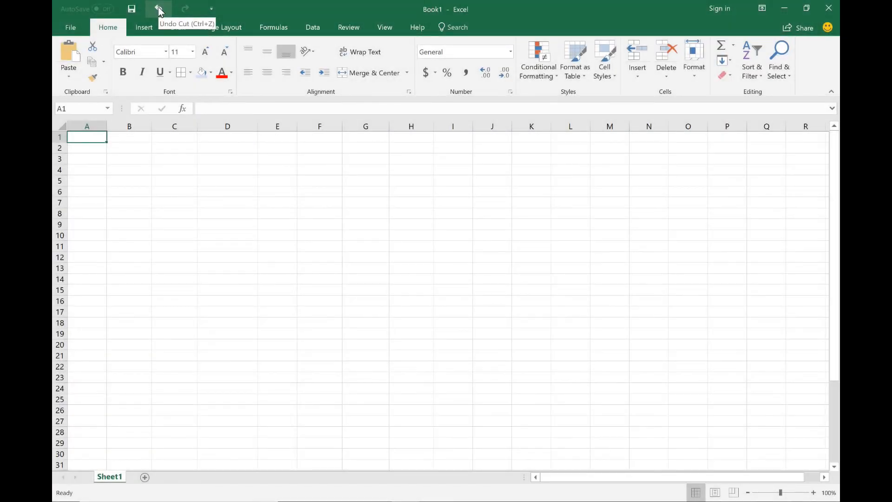
Undo the last four cuts to restore the Tables + Charts, Calculations, Cell Referencing and Formulas boxes on the empty sheet.
click(159, 9)
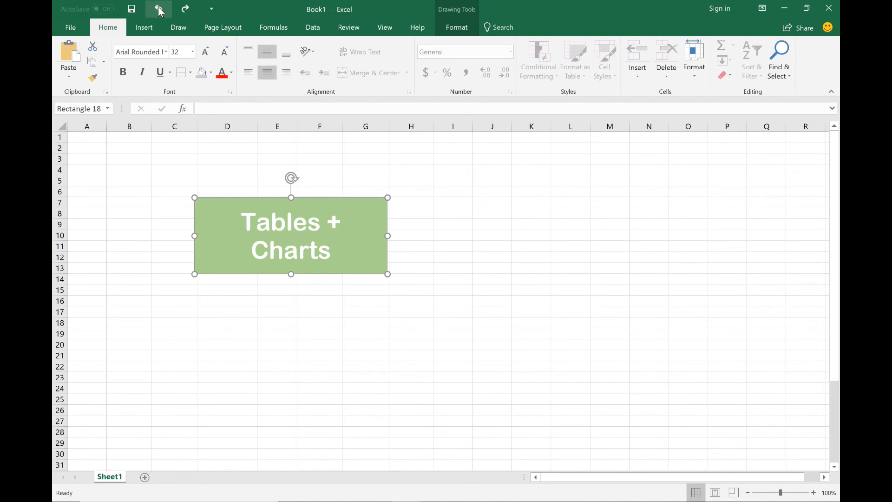
click(159, 9)
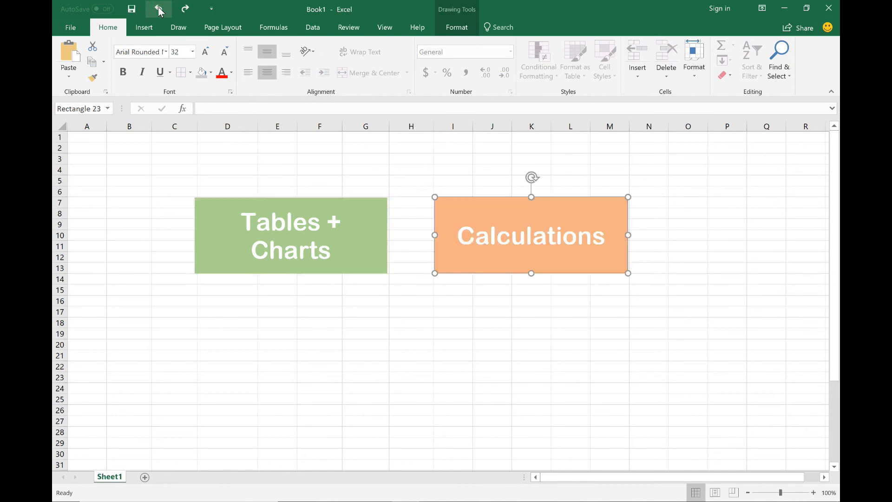
click(159, 9)
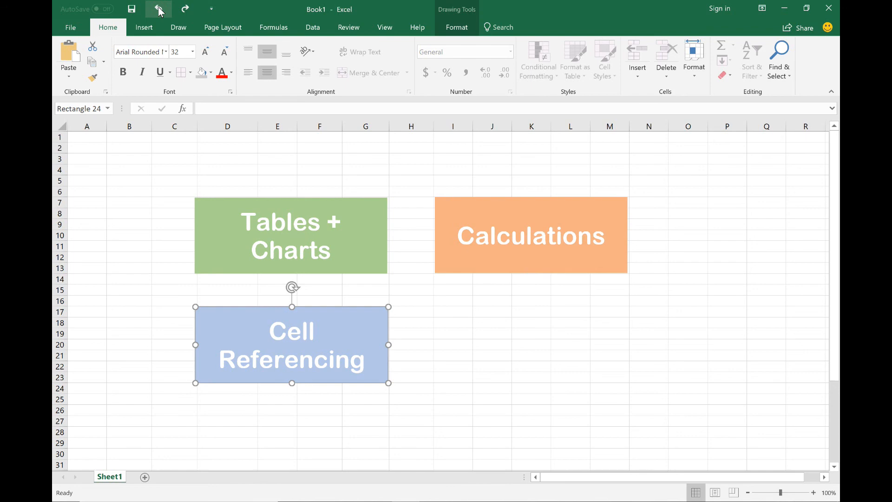
click(159, 9)
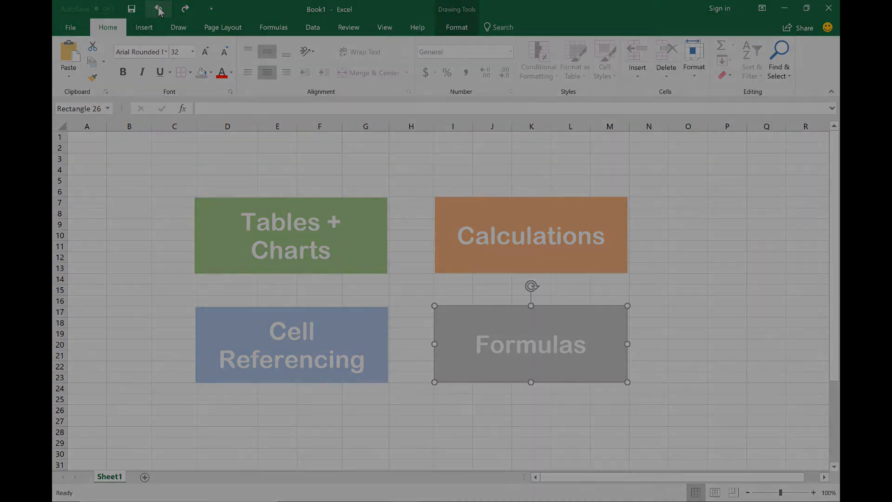